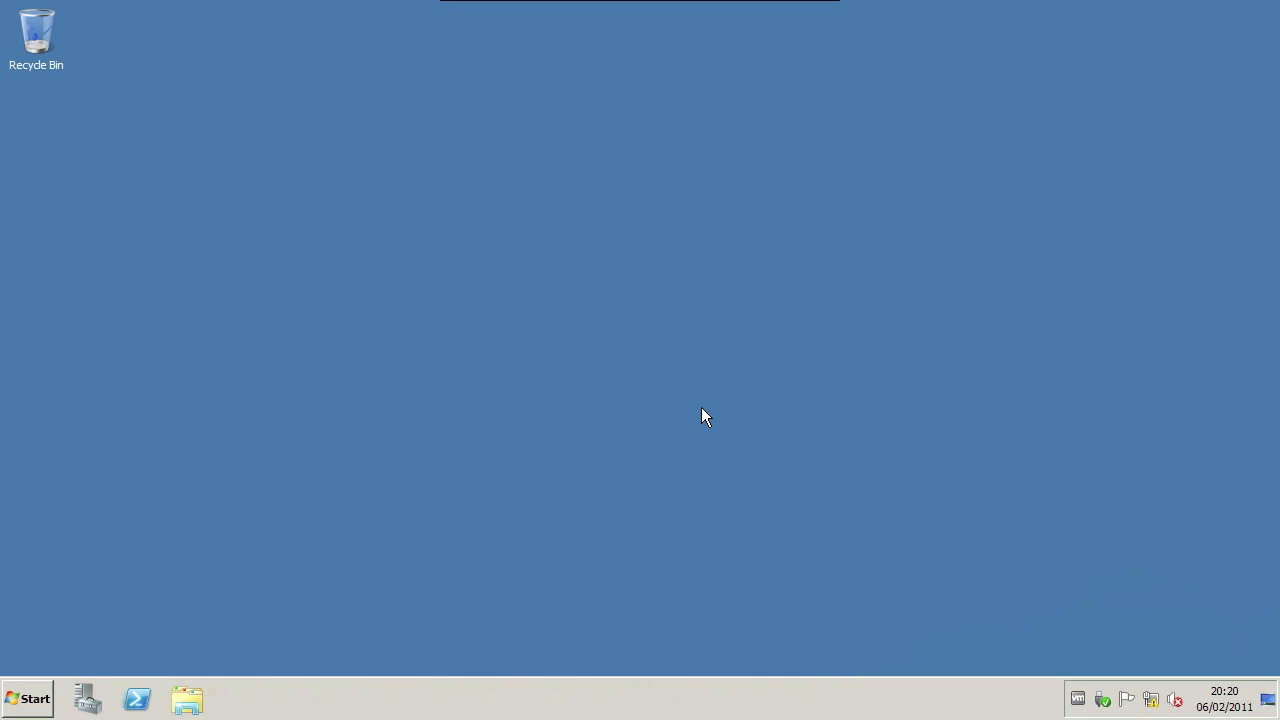
Step: Launch Server Manager from its taskbar icon
left_click(86, 699)
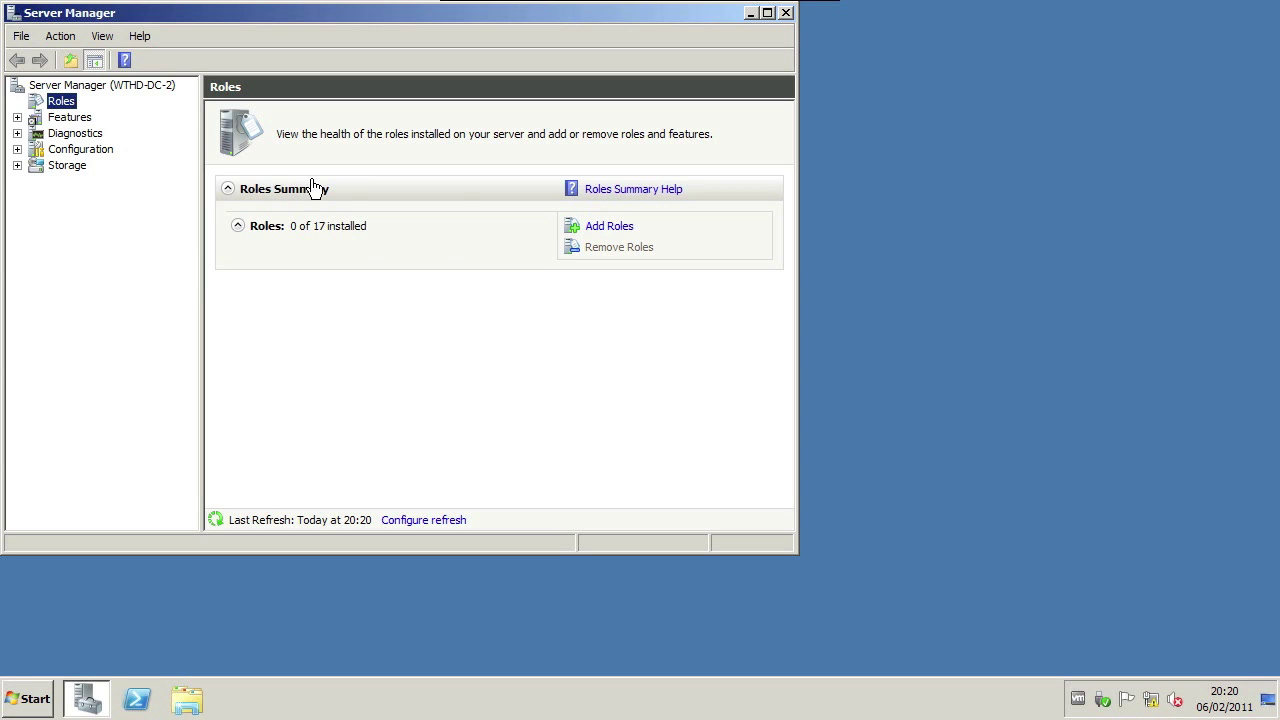
Step: Start the Add Roles Wizard and get past Before You Begin to the server role list
left_click(612, 228)
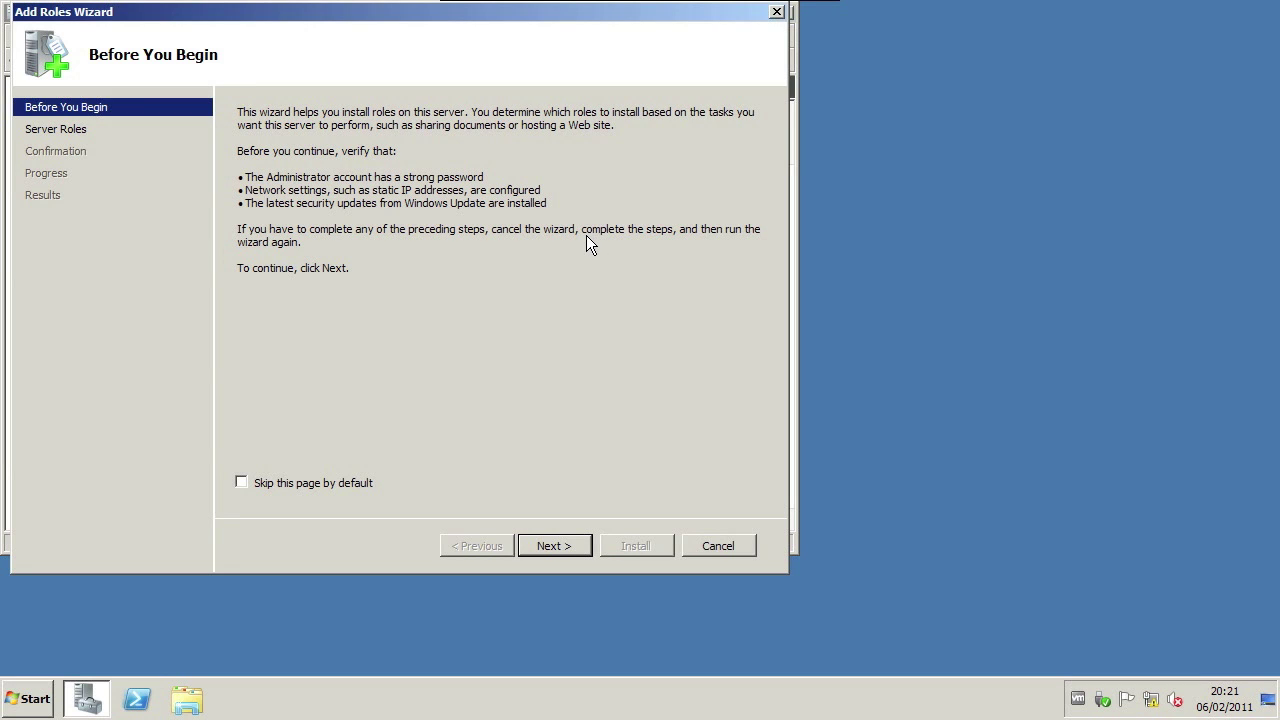
left_click(555, 546)
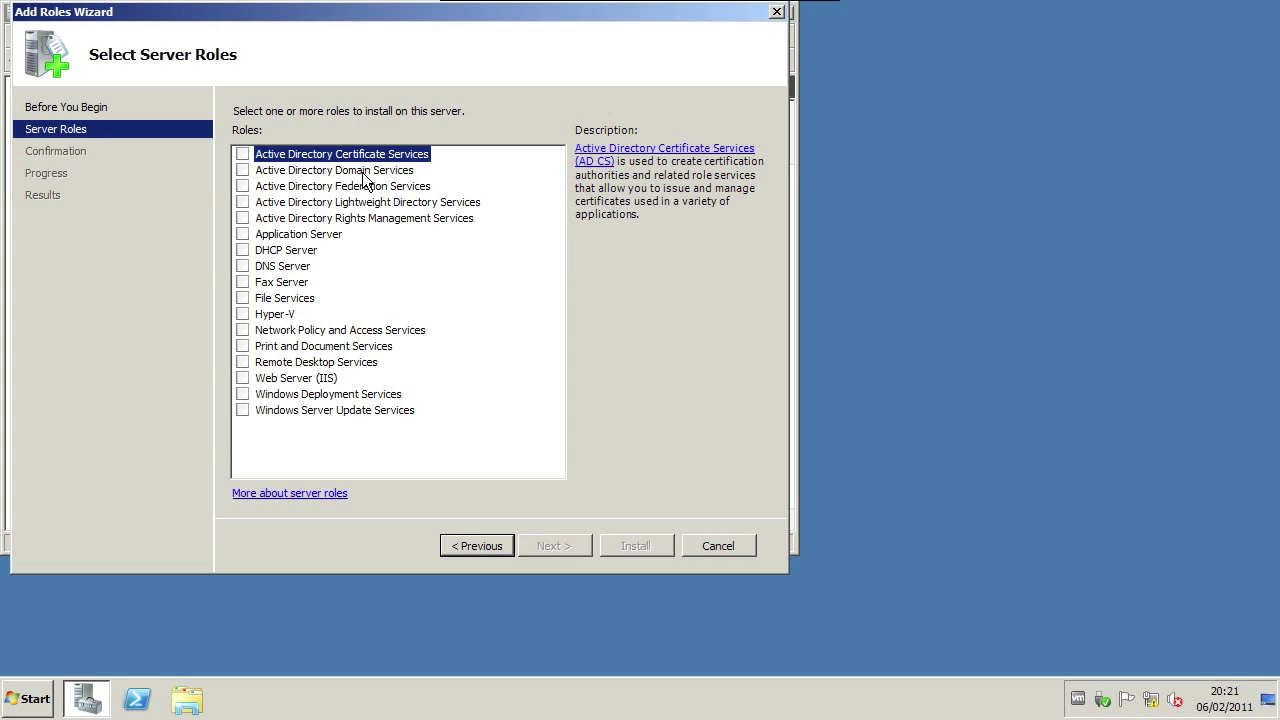
Step: Check only Active Directory Domain Services, not DNS Server, and advance to Confirm Installation Selections
left_click(242, 170)
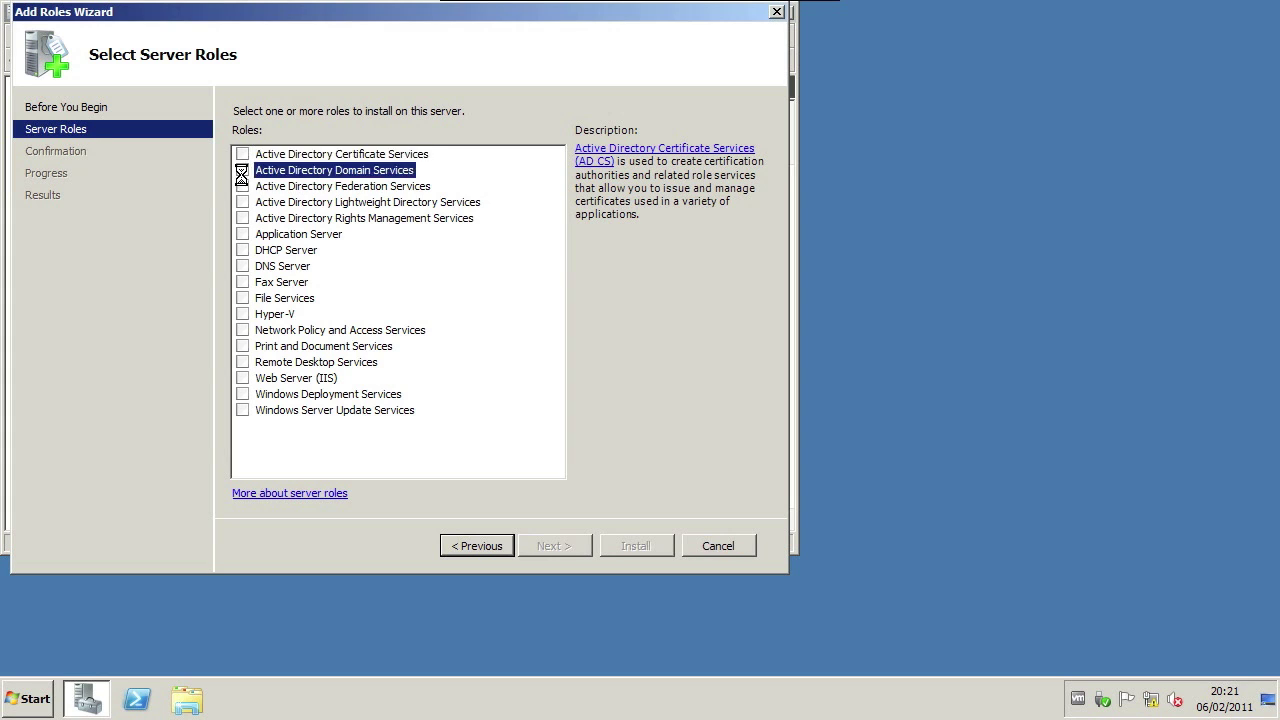
left_click(242, 266)
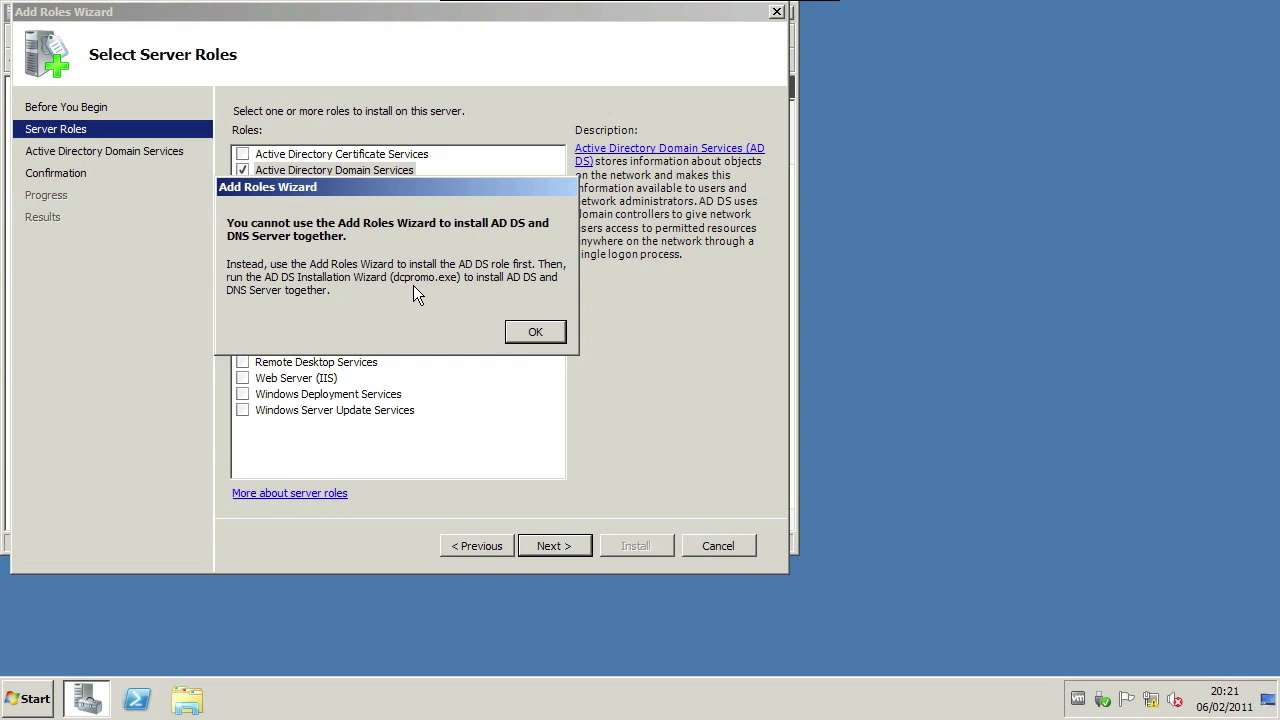
left_click(530, 332)
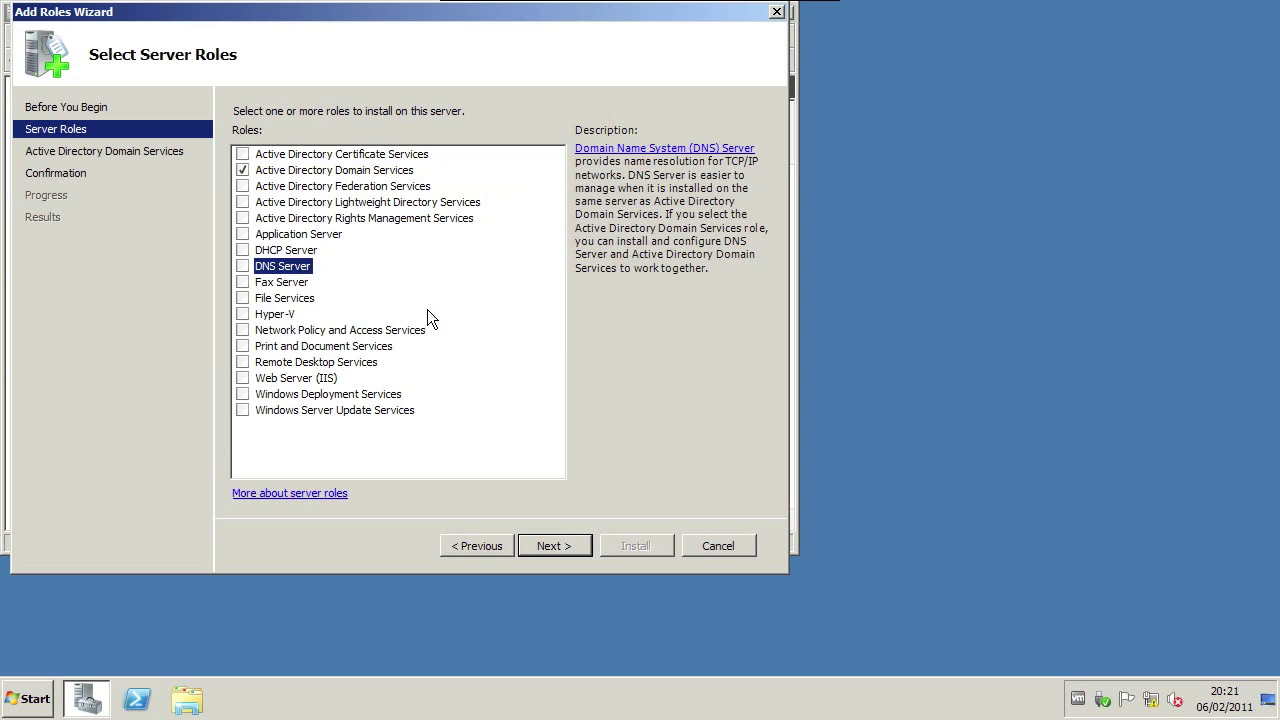
left_click(557, 545)
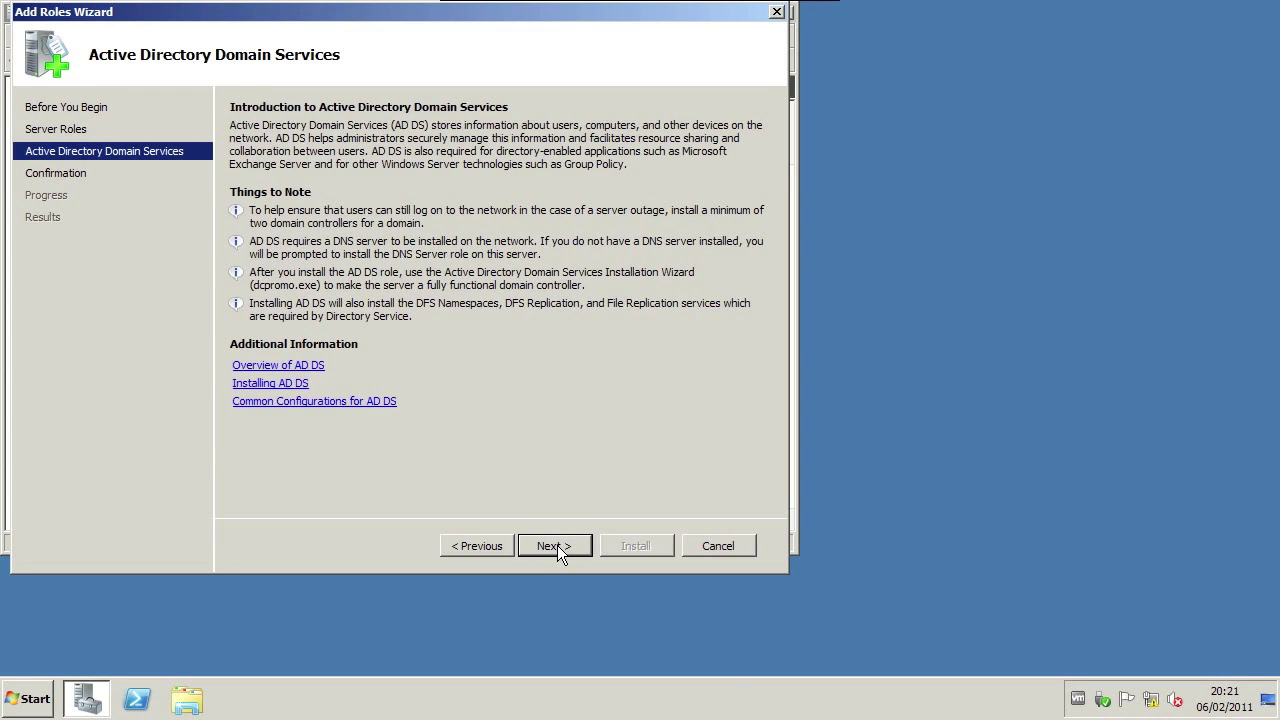
left_click(557, 545)
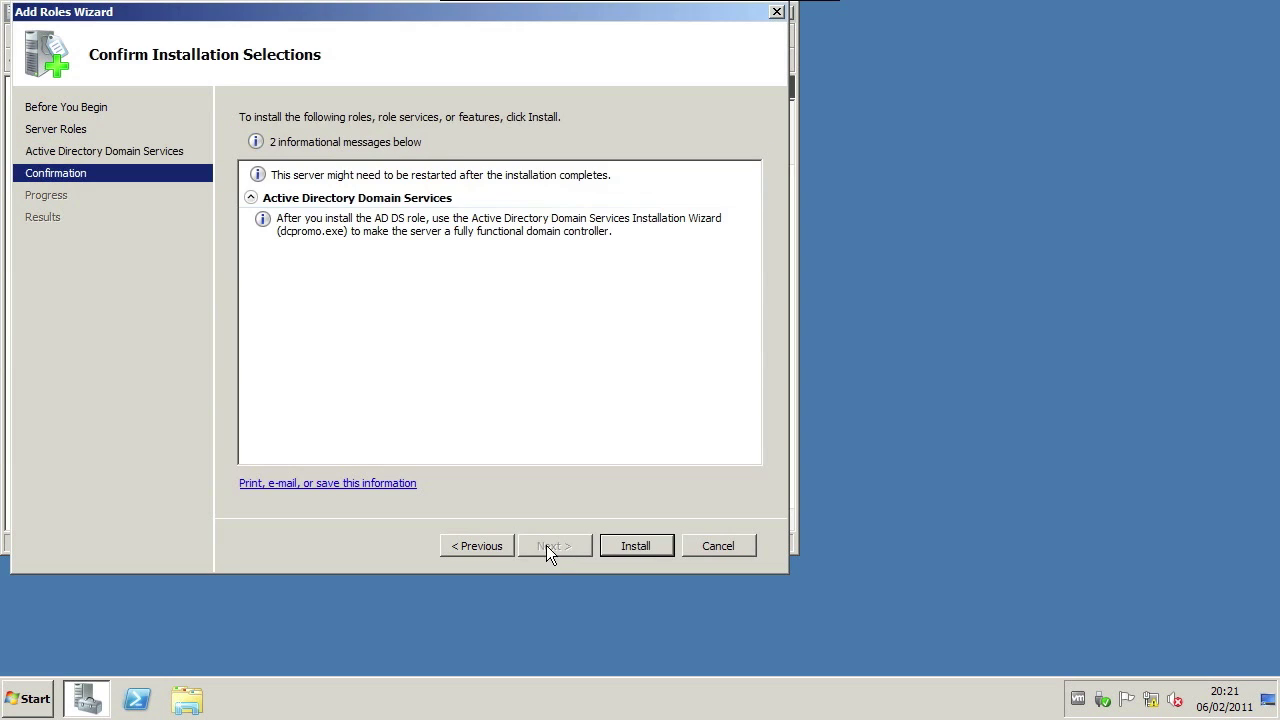
Step: Install the AD DS role, then close the wizard and launch dcpromo.exe
left_click(634, 546)
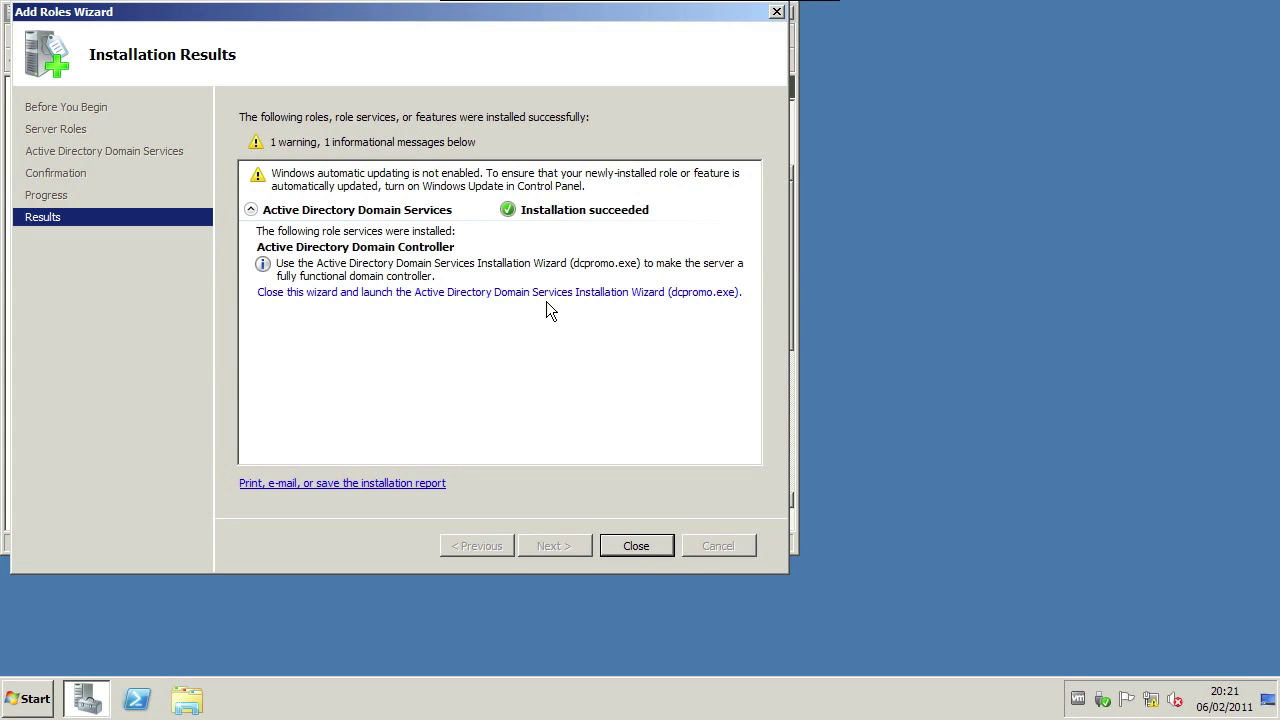
left_click(680, 294)
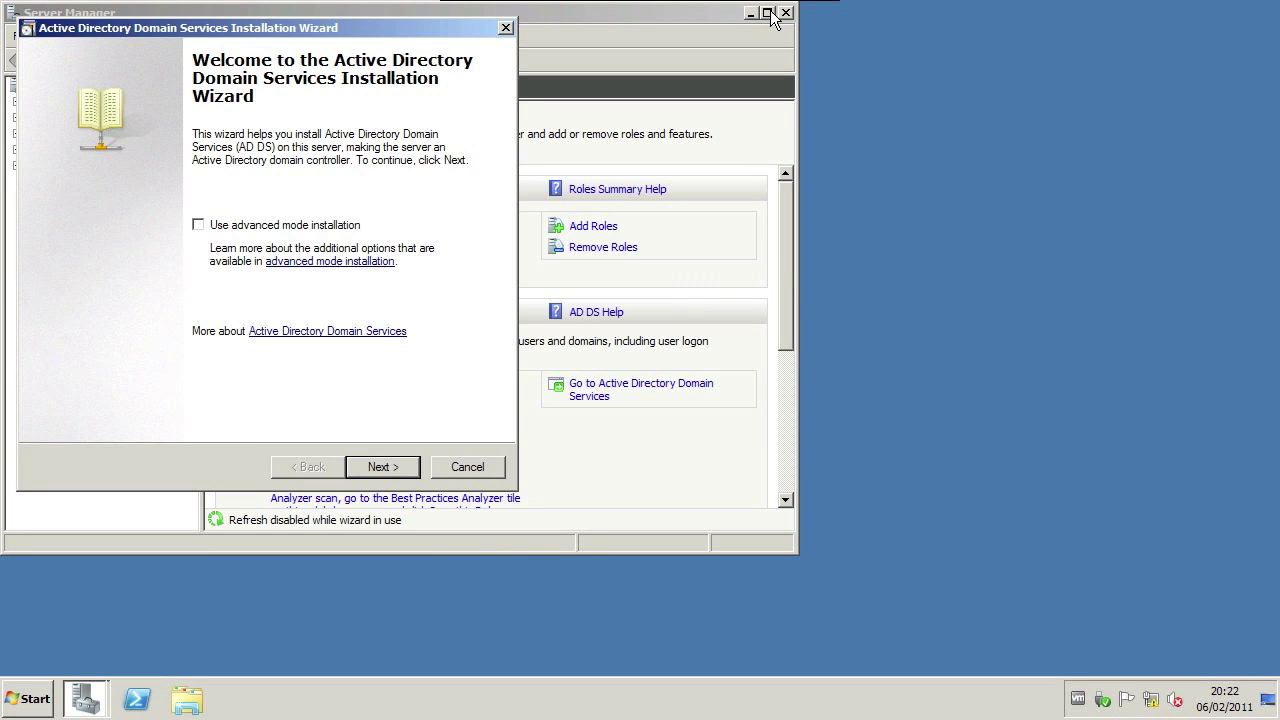
left_click(767, 13)
Step: Choose Existing forest, adding a domain controller to an existing domain, after dismissing the MMC error
left_click(1270, 9)
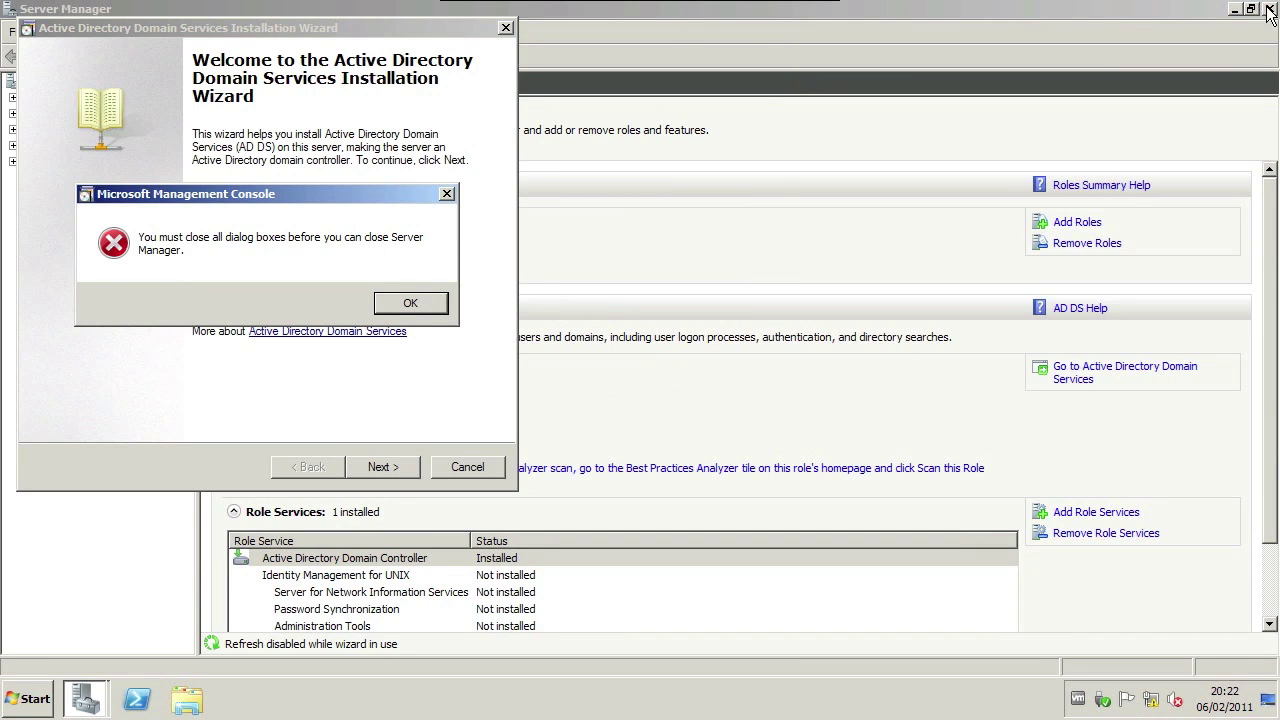
left_click(411, 303)
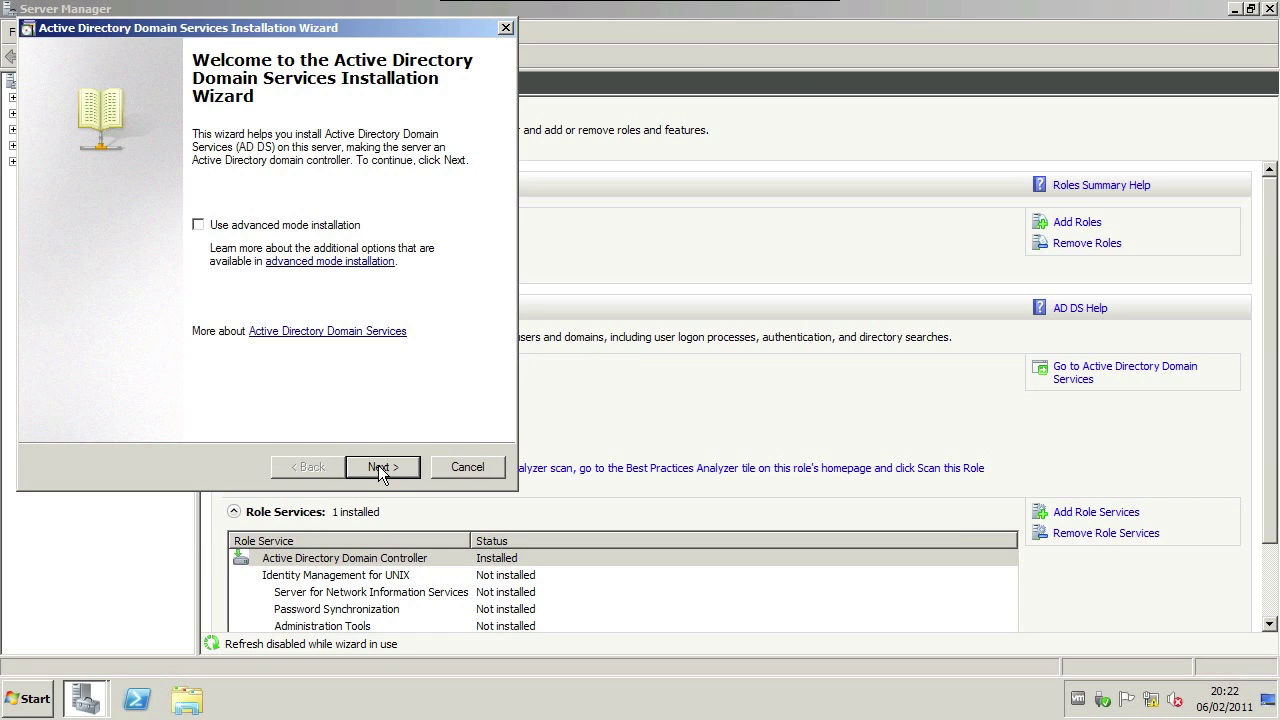
left_click(378, 467)
left_click(377, 467)
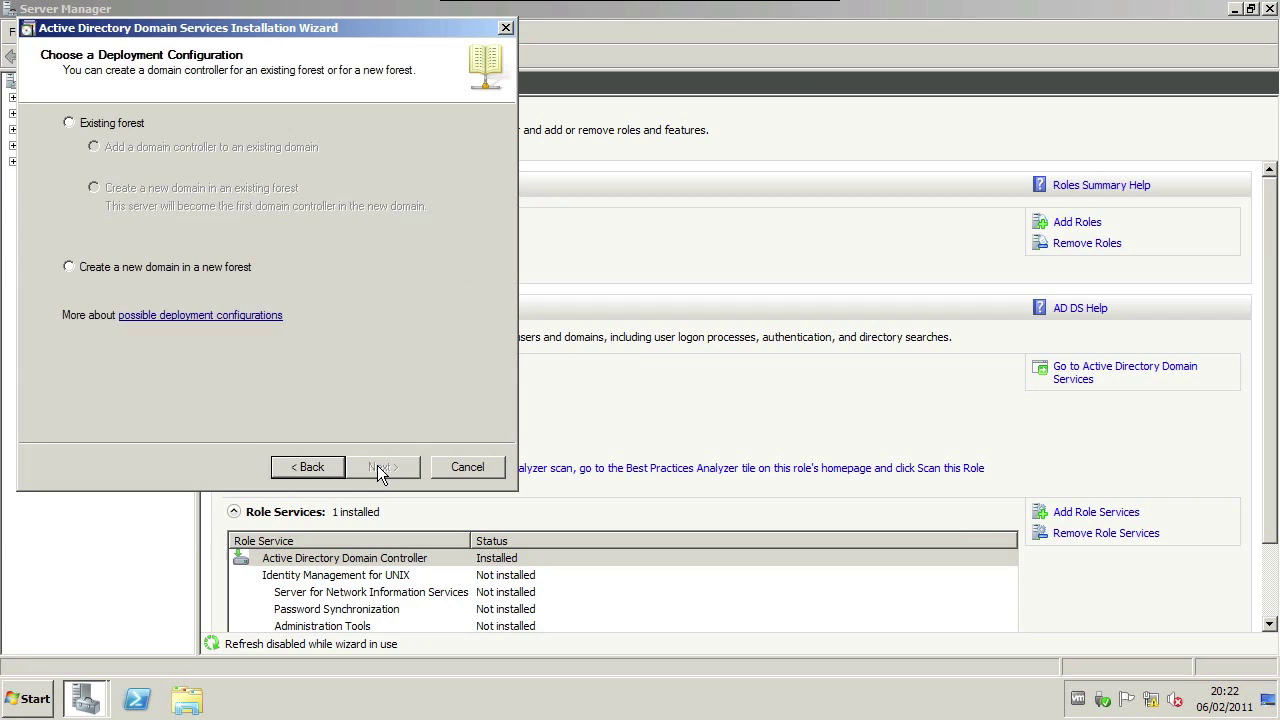
left_click(105, 128)
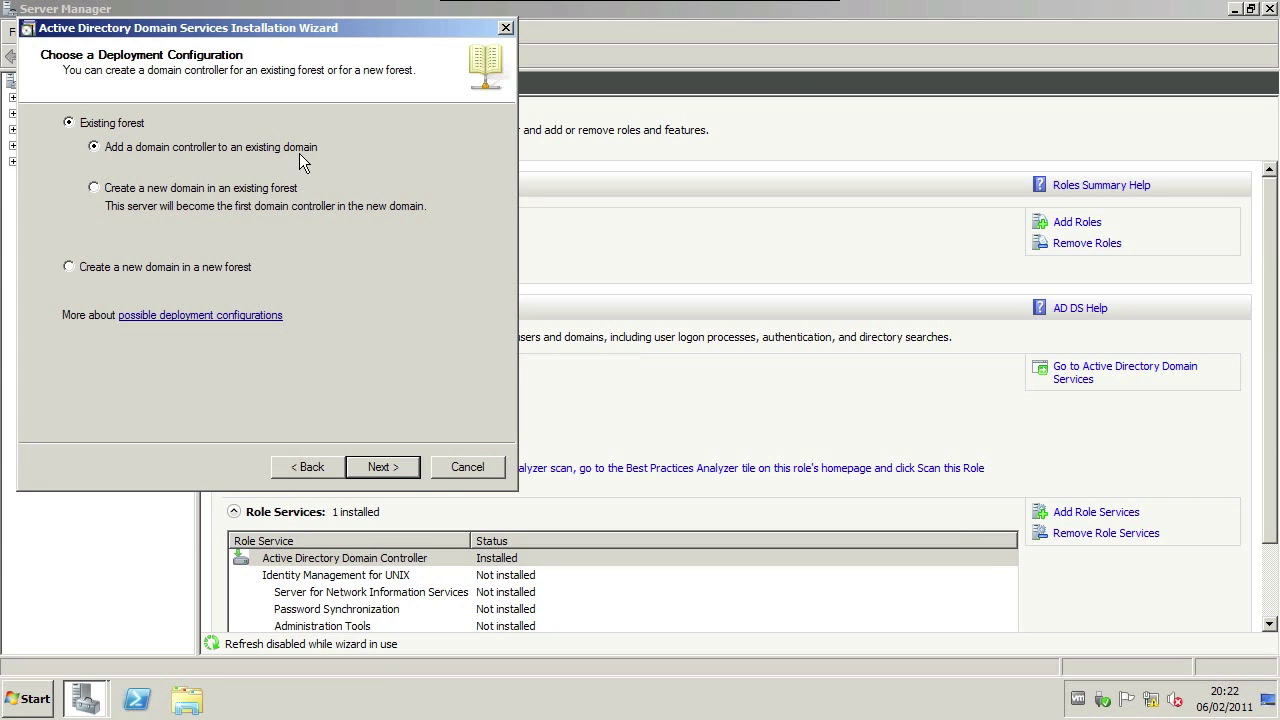
left_click(411, 474)
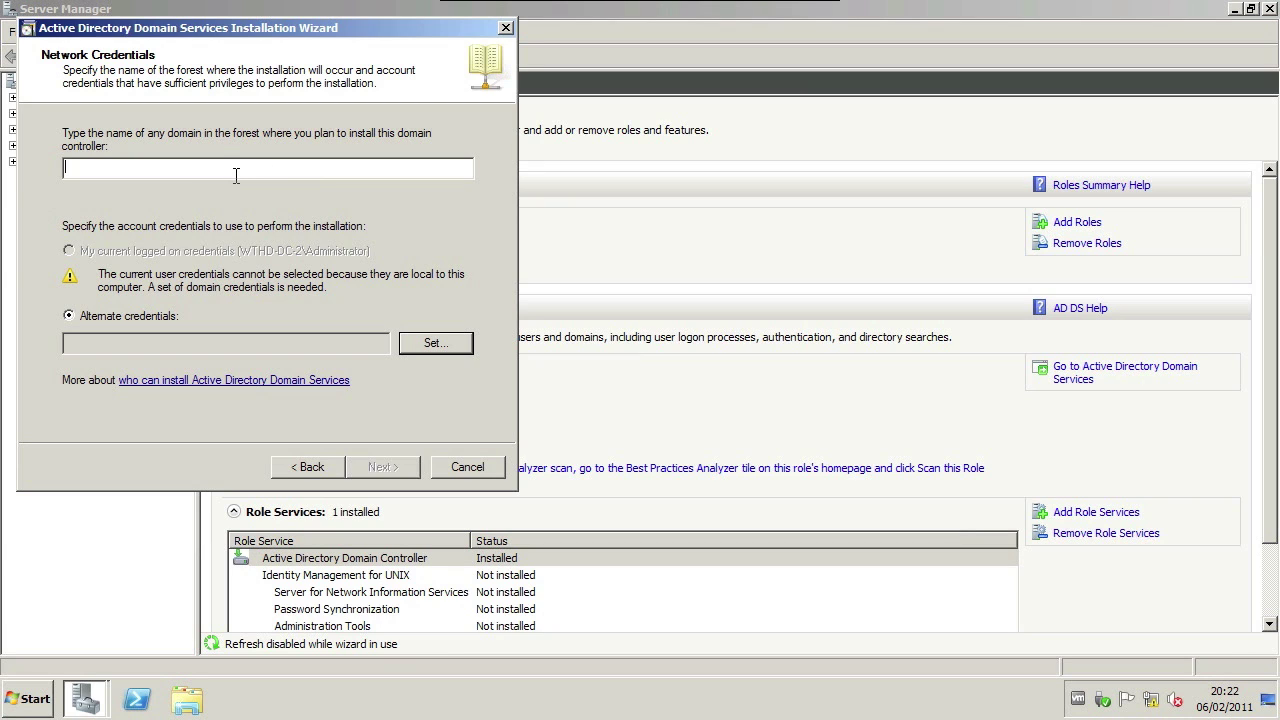
Step: Enter HDTUTORIALS.net as the domain and the administrator account with its password as credentials
type("HDTUTORIALS.net")
left_click(422, 343)
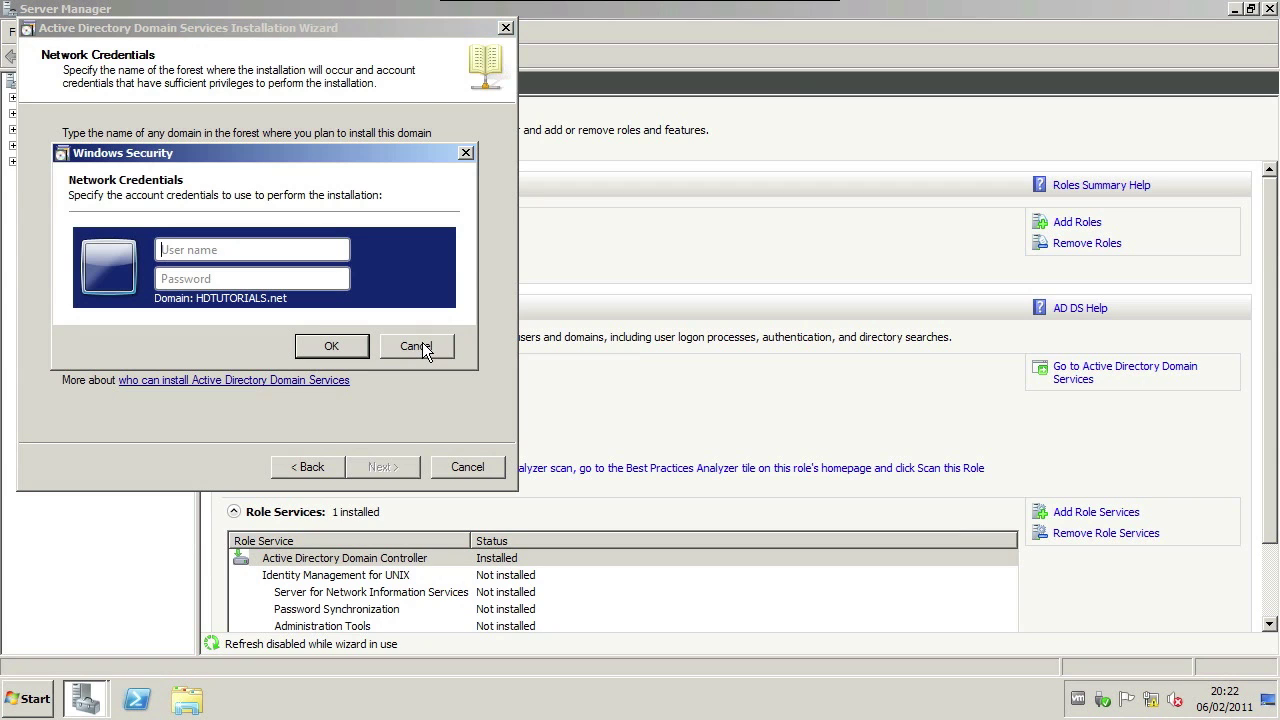
key("Caps_Lock")
type("HDTUTORIALS")
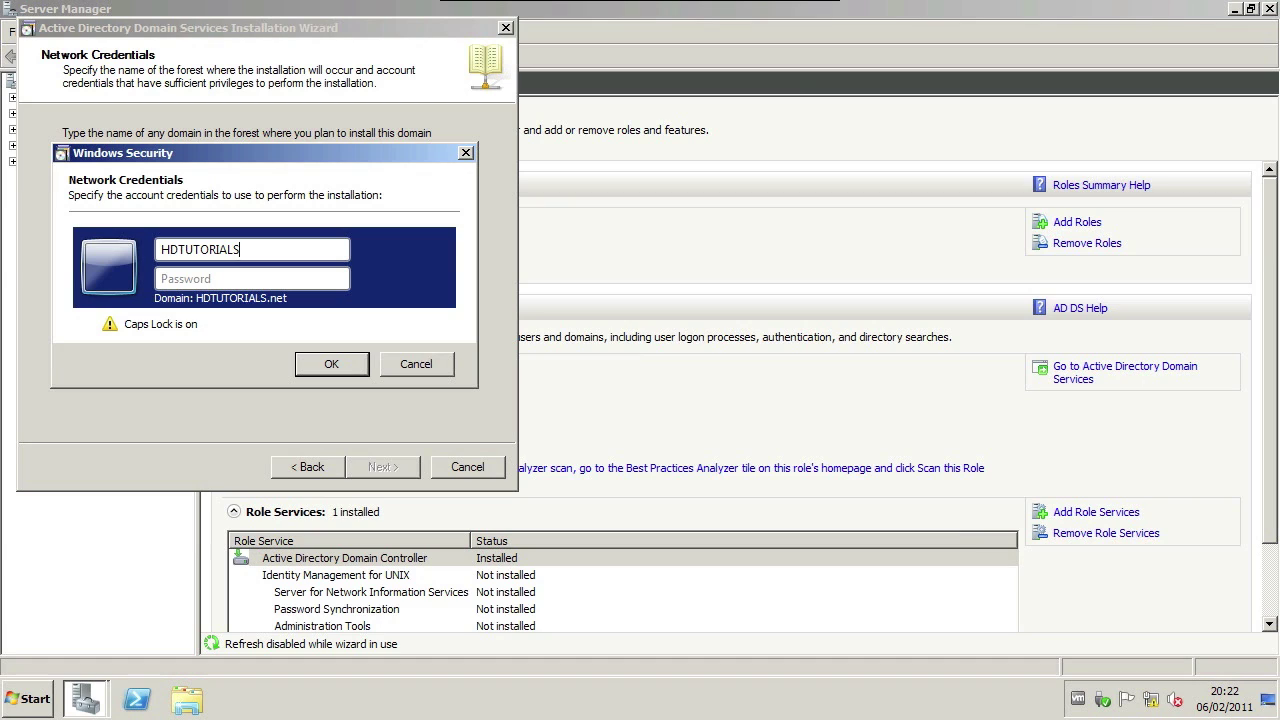
key("BackSpace")
key("BackSpace")
key("BackSpace")
key("BackSpace")
key("BackSpace")
key("BackSpace")
key("BackSpace")
key("BackSpace")
key("BackSpace")
key("BackSpace")
key("BackSpace")
key("Caps_Lock")
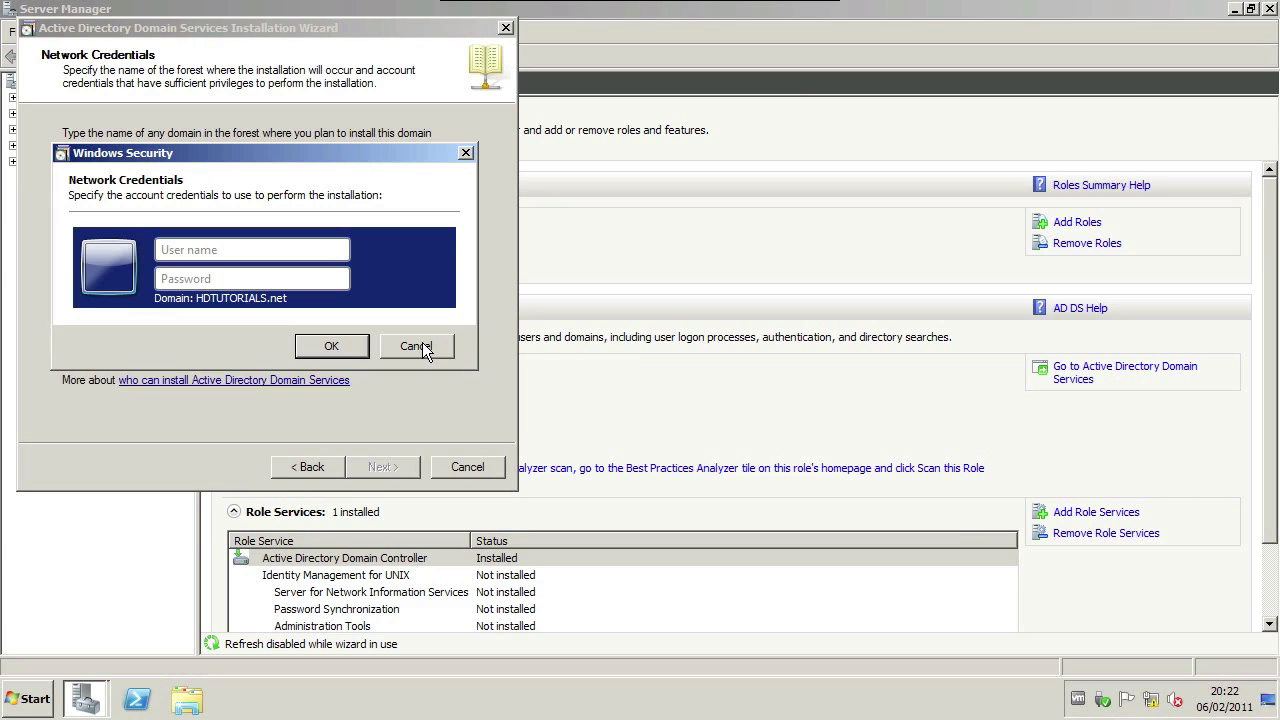
type("administrator*****")
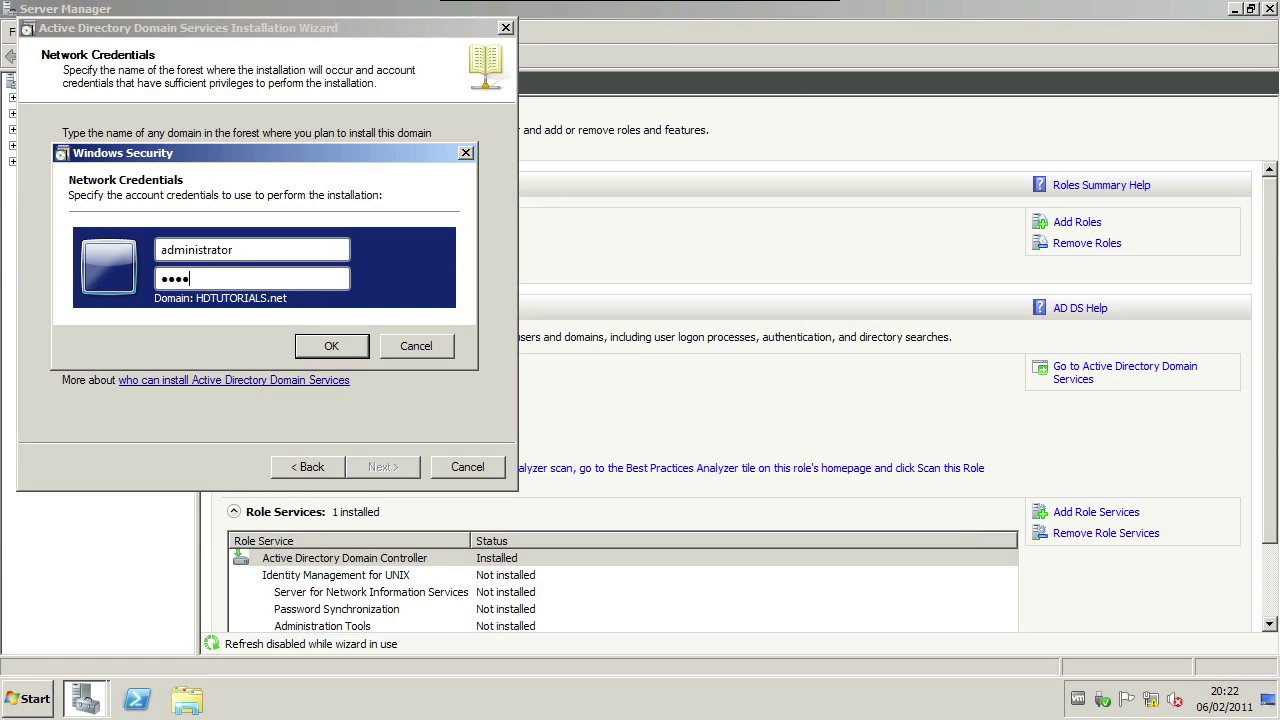
type("*********")
left_click(331, 346)
Step: Accept HDTUTORIALS.net, Default-First-Site-Name, DNS server plus global catalog, and default NTDS/SYSVOL folders
left_click(370, 465)
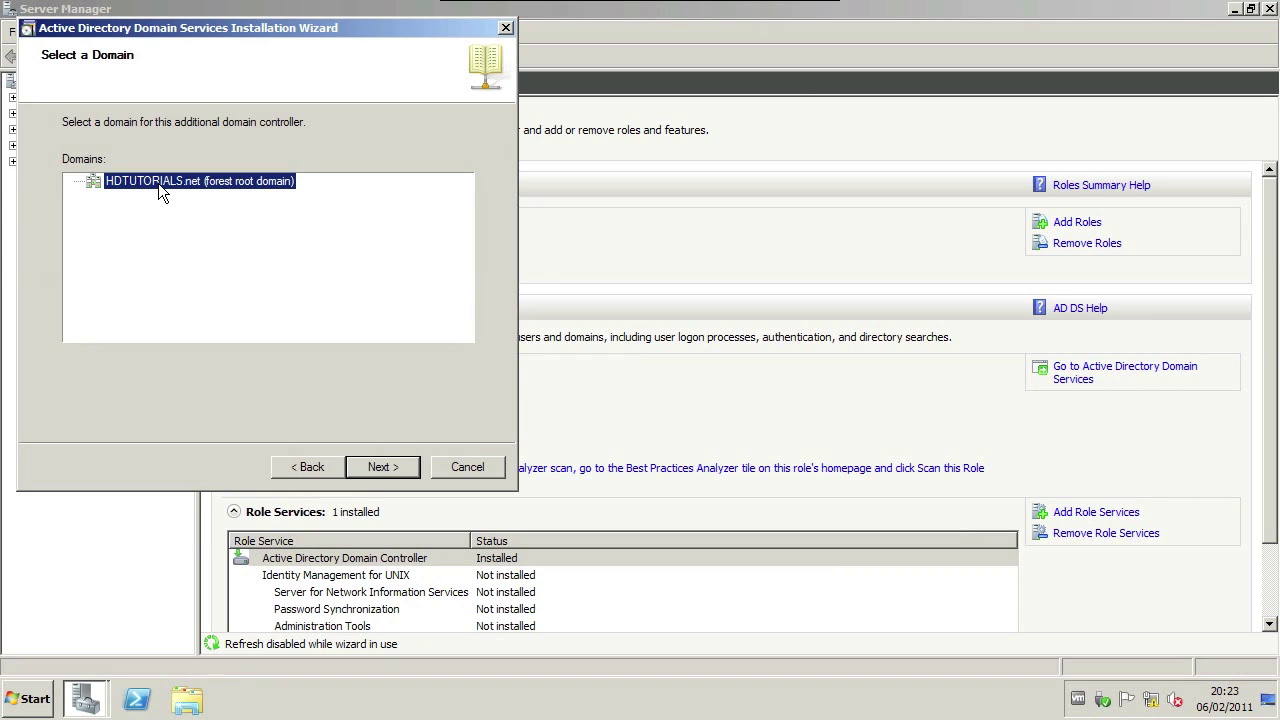
left_click(372, 466)
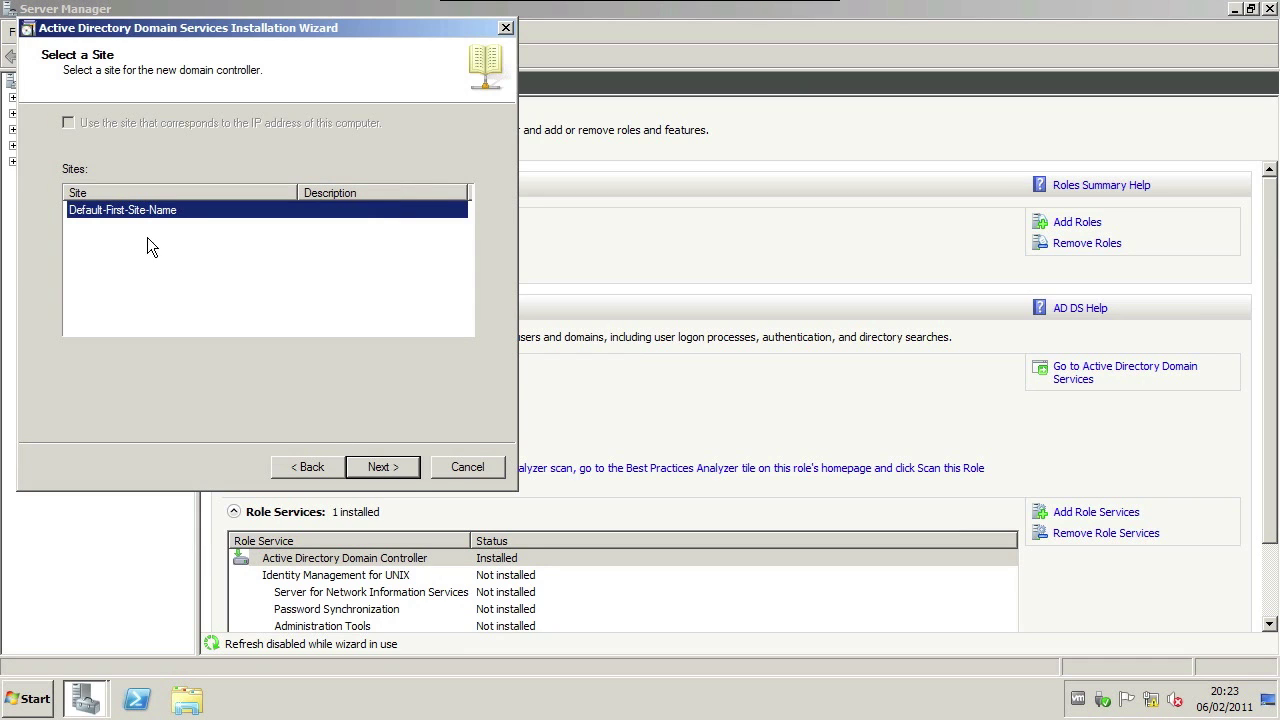
left_click(396, 479)
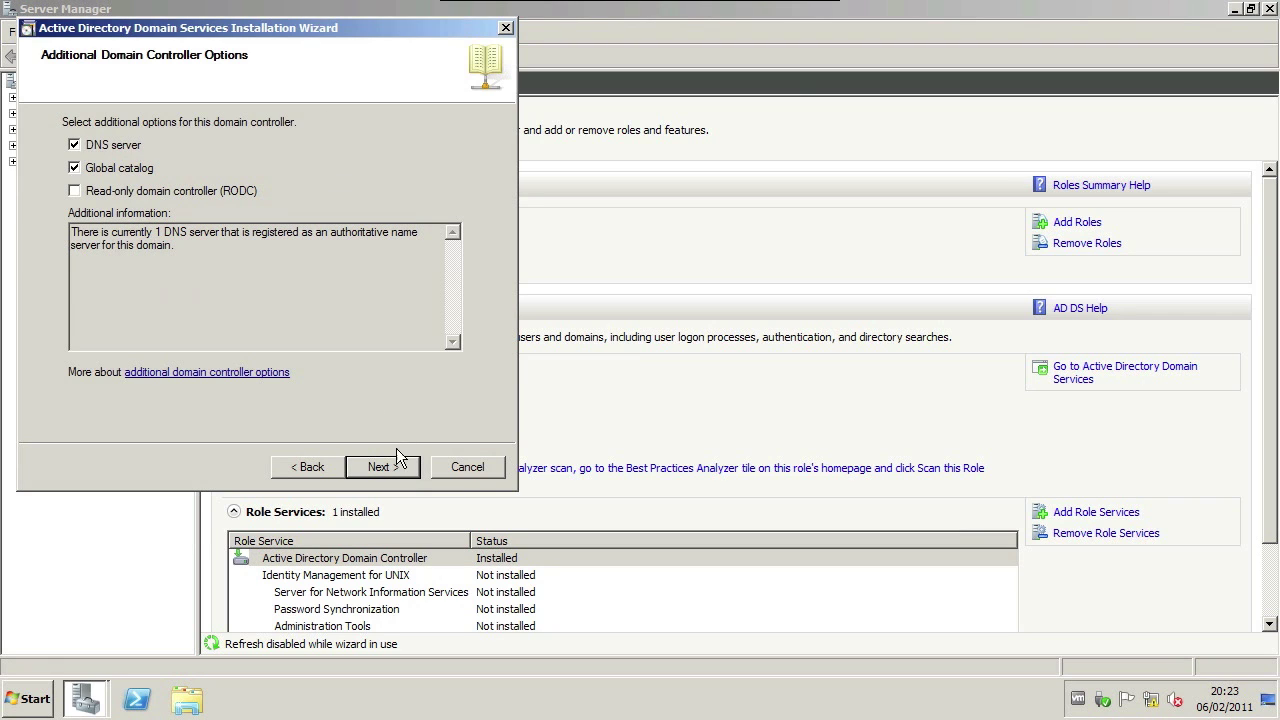
left_click(403, 464)
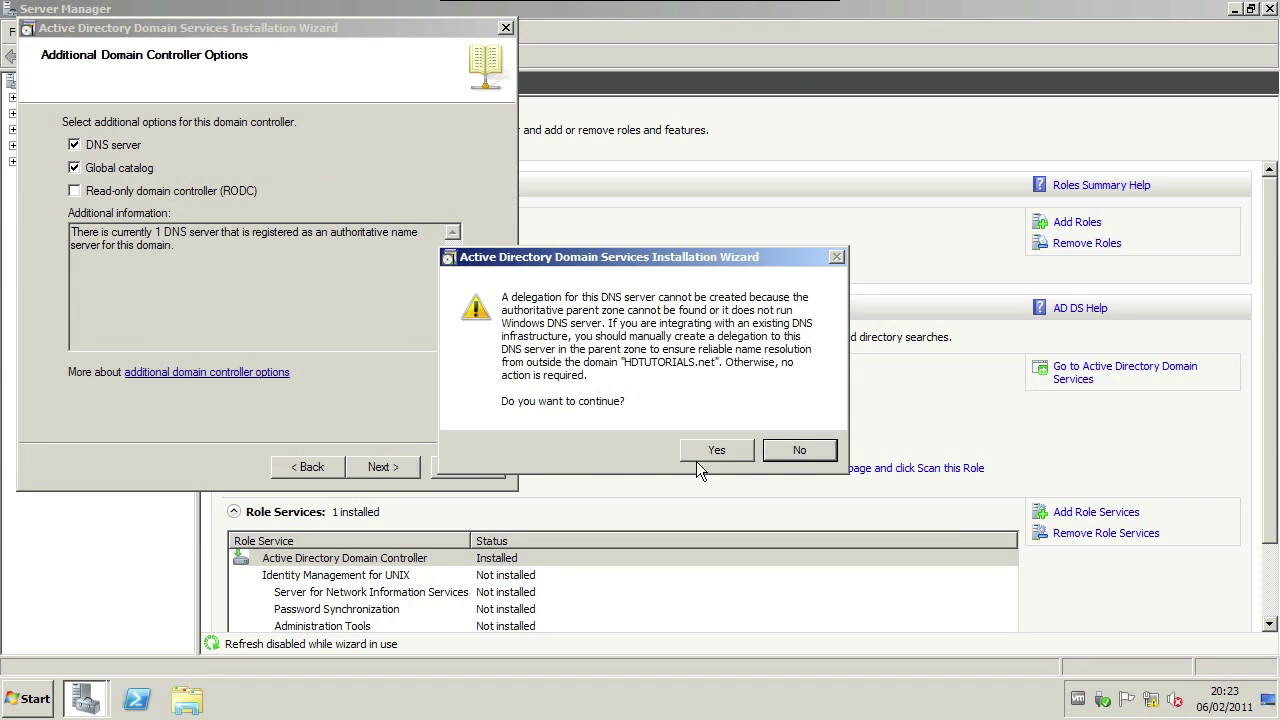
left_click(717, 450)
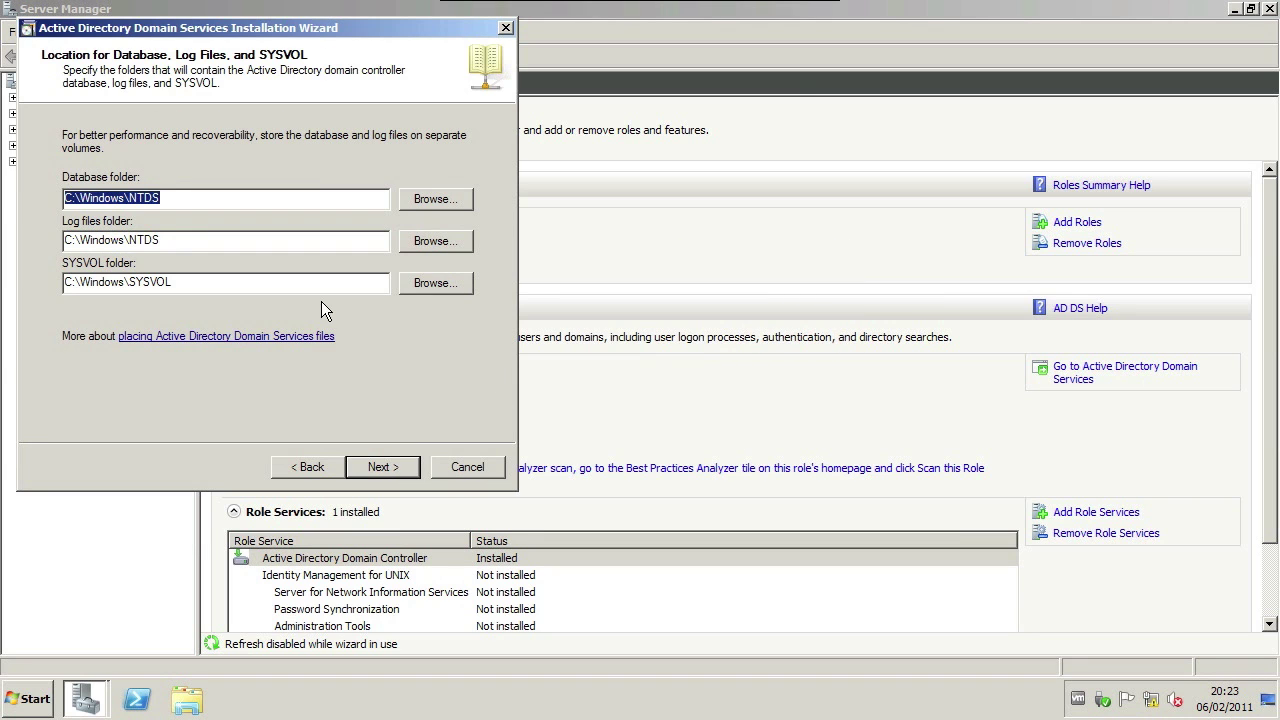
left_click(382, 465)
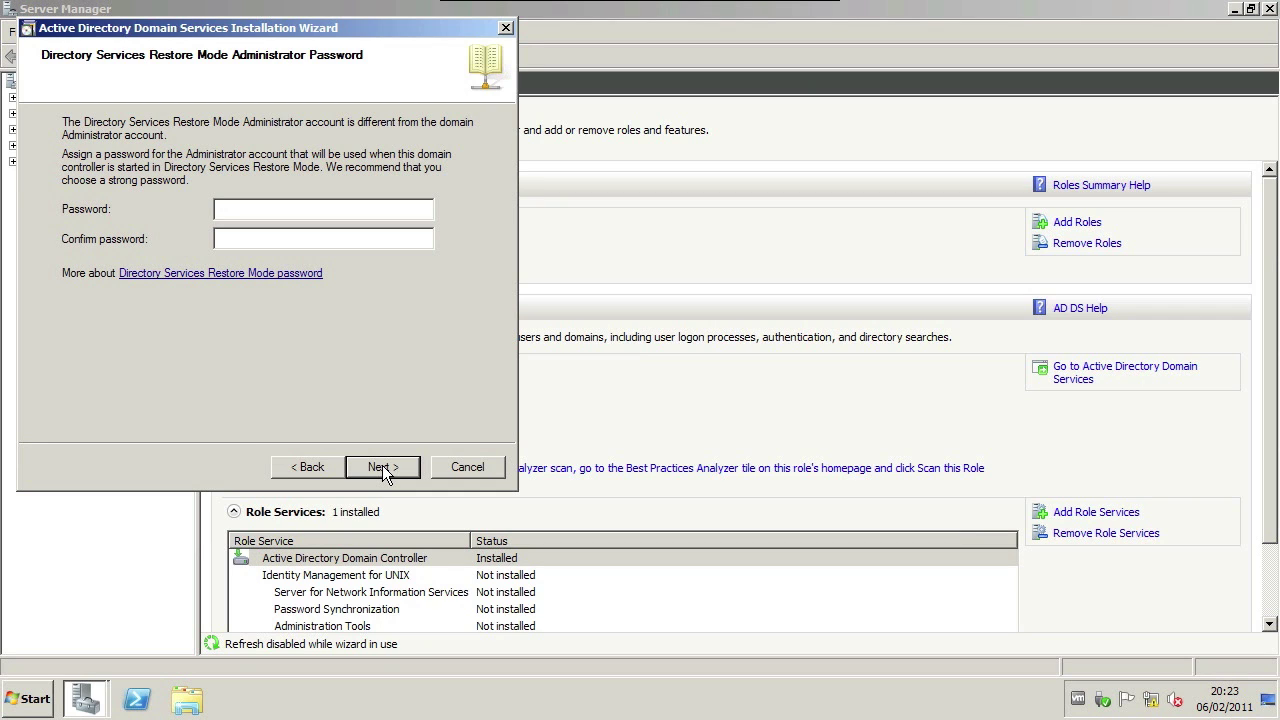
Step: Enter and confirm the DSRM password, review the summary, and run the domain controller installation
type("*********")
key("Tab")
type("*********")
left_click(413, 478)
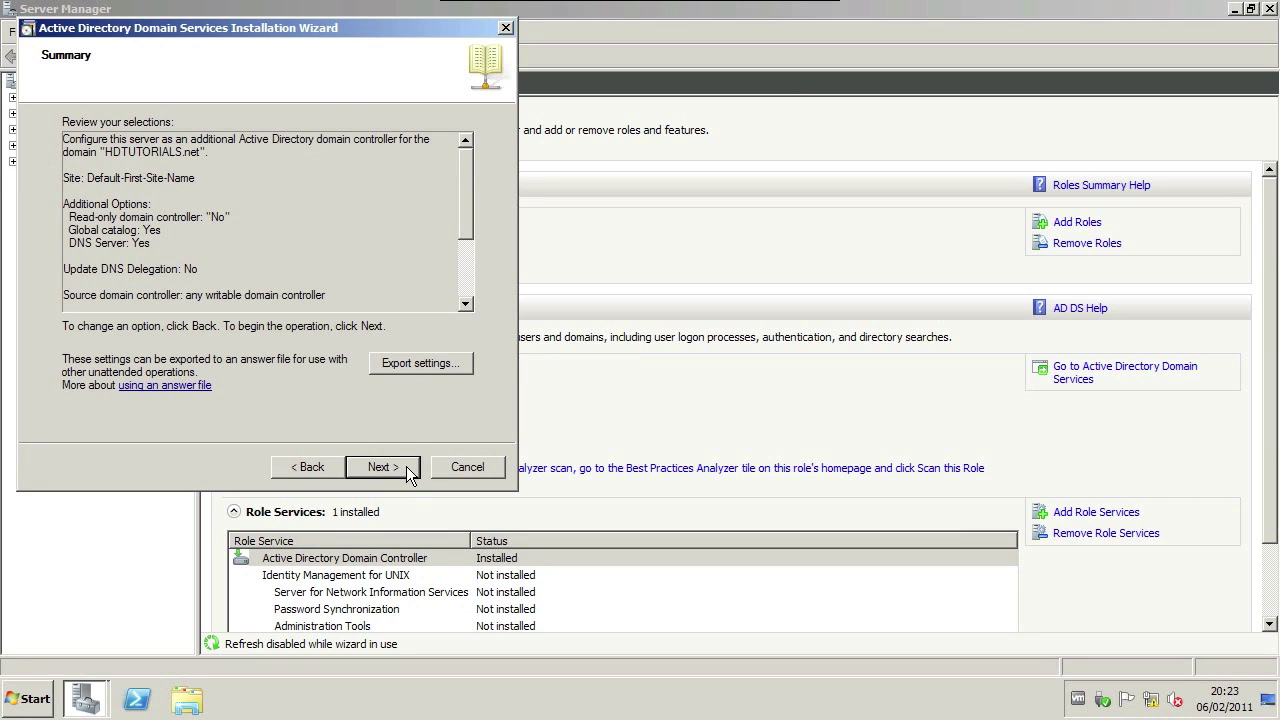
left_click(405, 470)
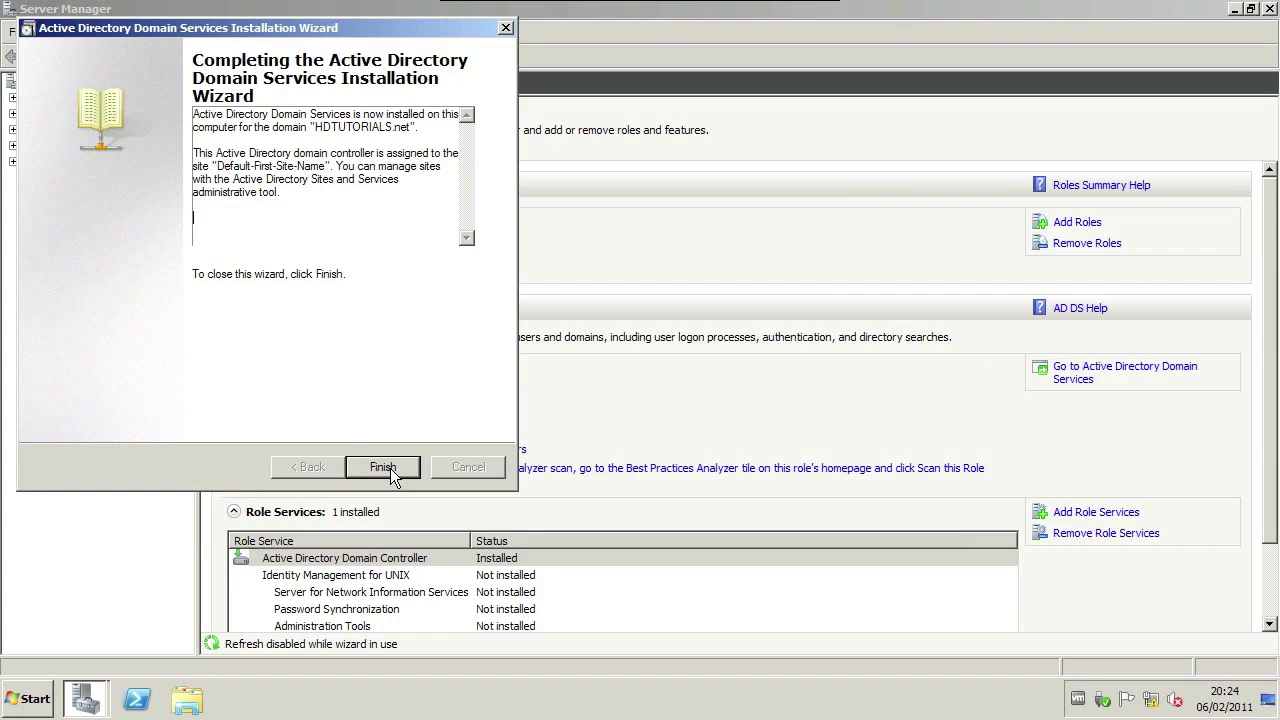
Step: Finish dcpromo, restart the server, and log back on with the domain administrator password
left_click(390, 468)
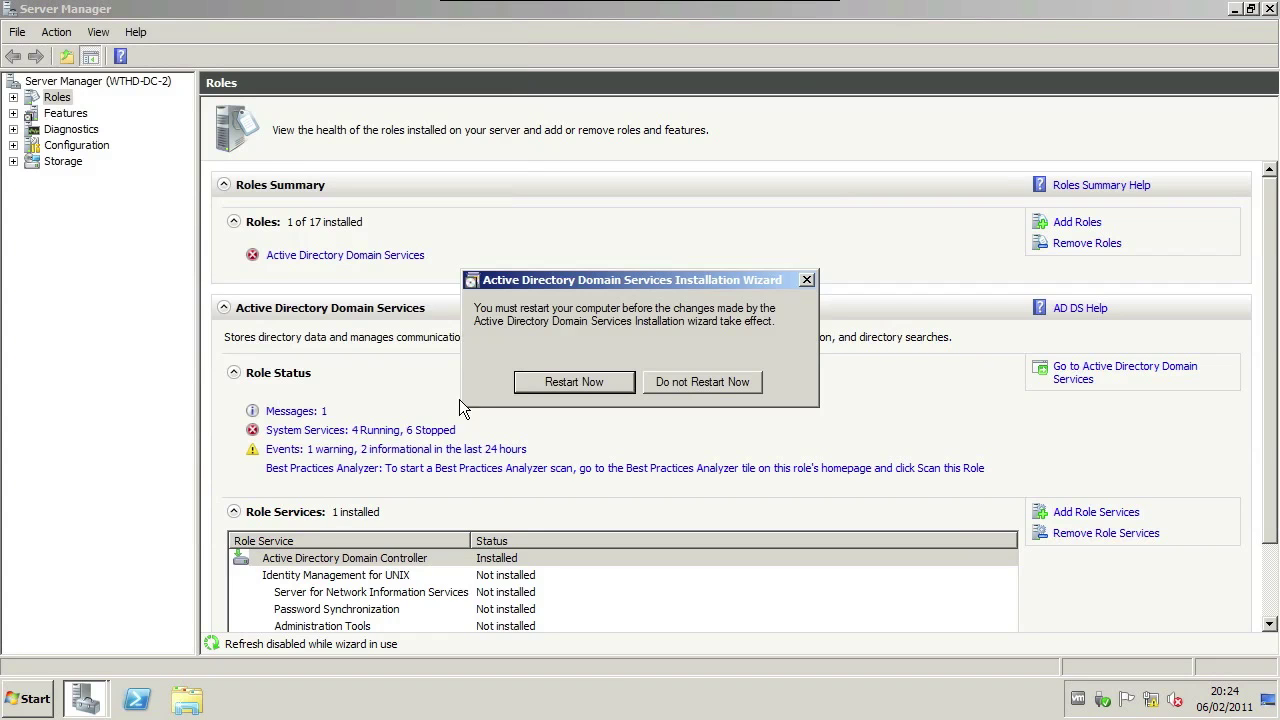
left_click(574, 382)
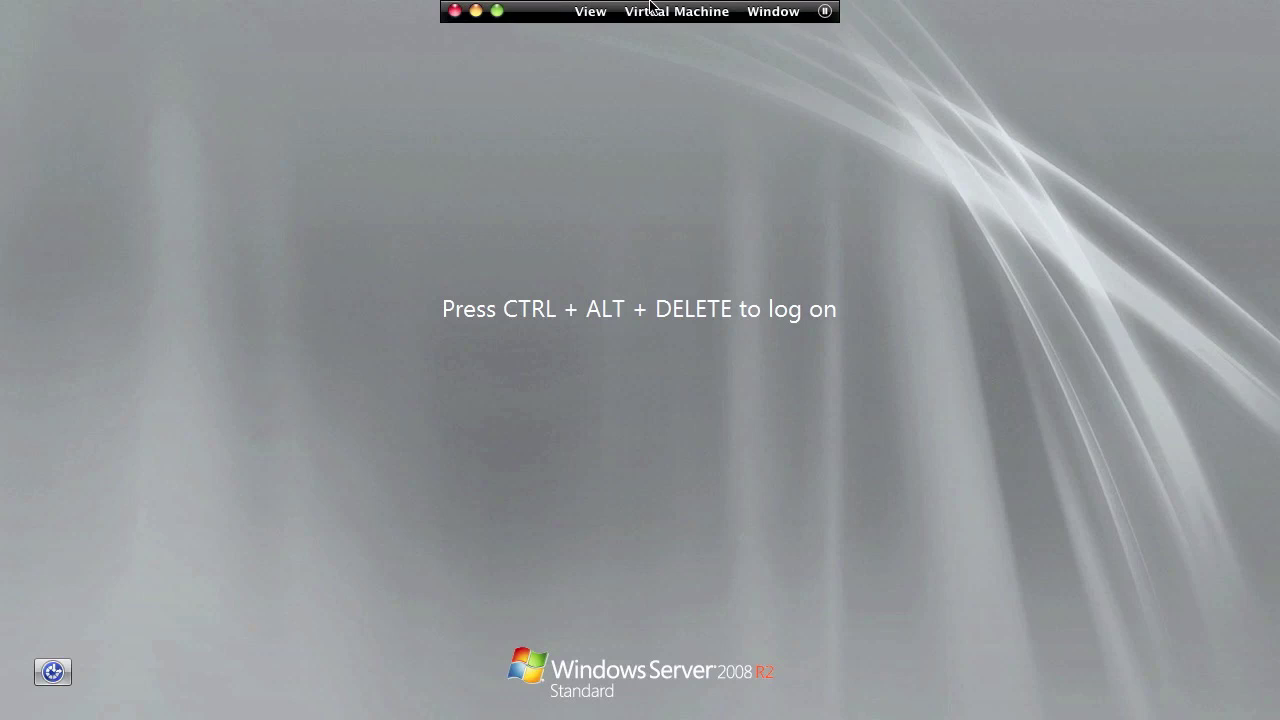
left_click(676, 11)
left_click(713, 206)
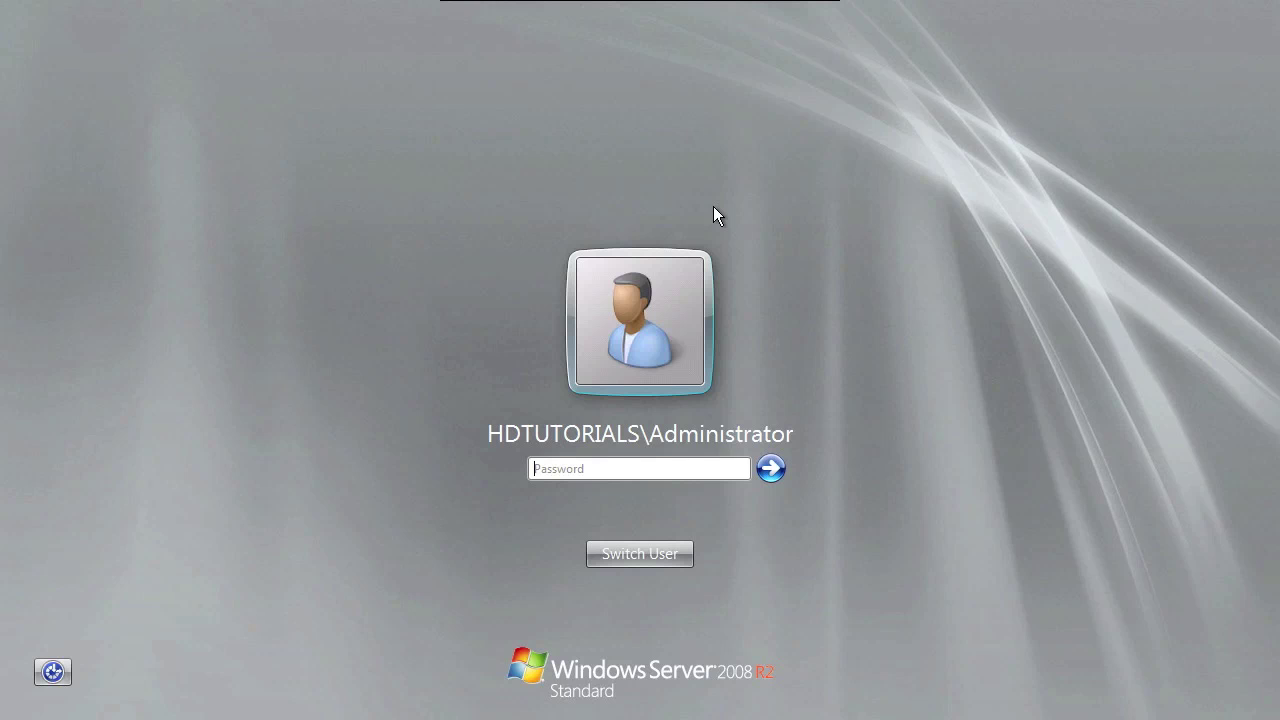
type("••••••••••••••")
key("Return")
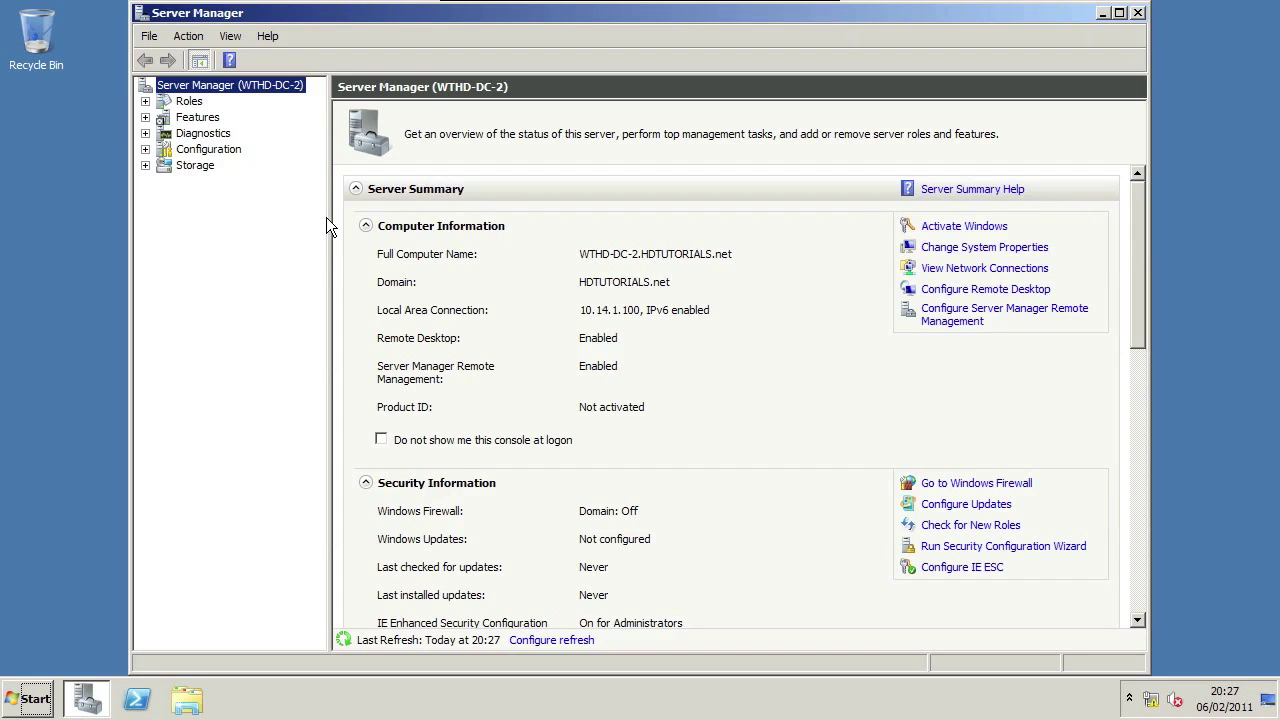
Step: View the Roles page showing 2 of 17 installed: AD DS and DNS Server
left_click(585, 258)
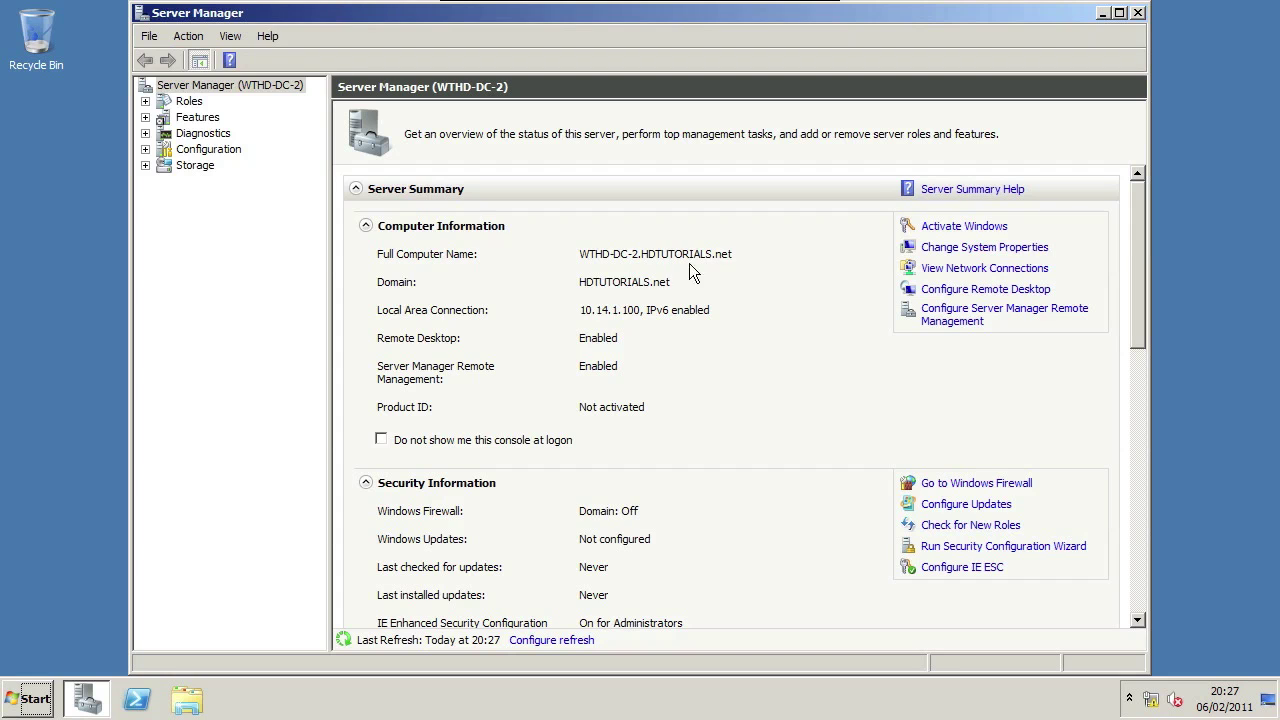
left_click(166, 104)
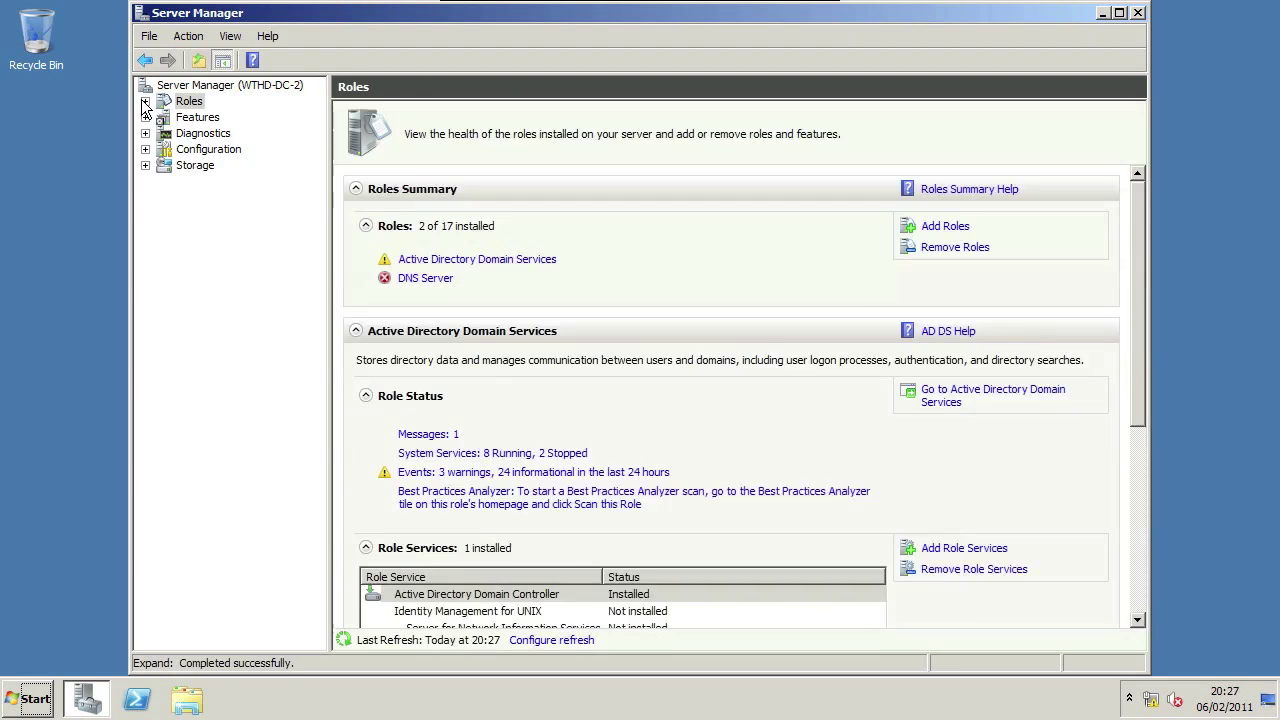